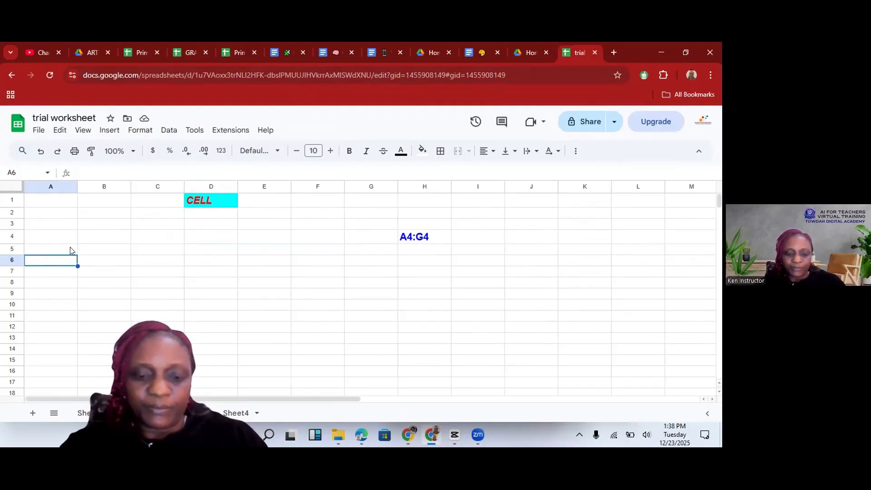
Enter the heading STUDENT NAME in cell A6 and widen columns A and B
type("STUE")
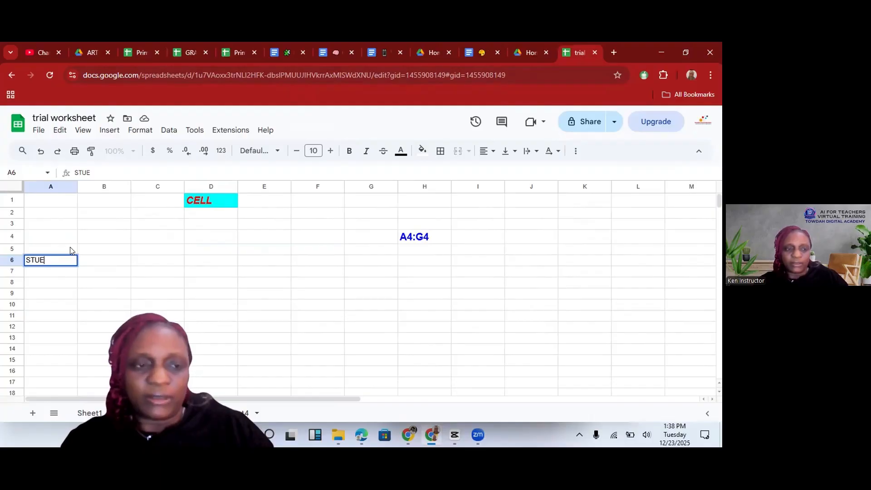
key("BackSpace")
type("DE")
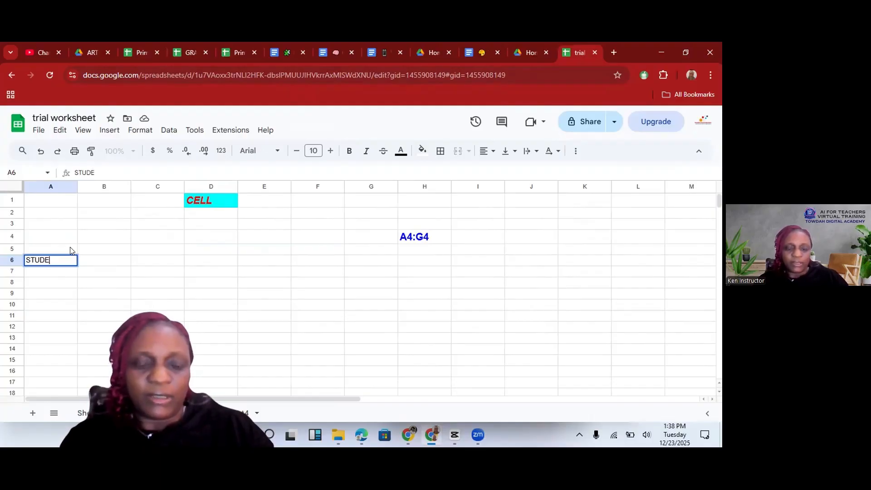
type("NT NAEM")
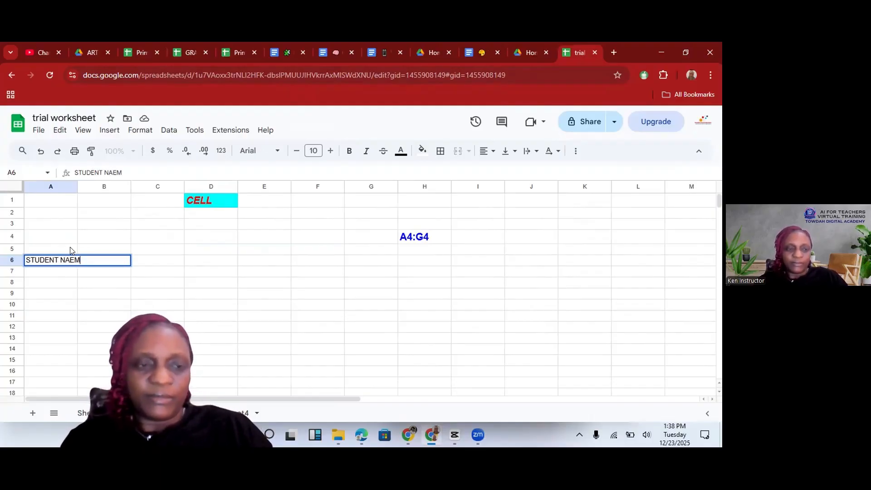
key("BackSpace")
key("BackSpace")
type("ME")
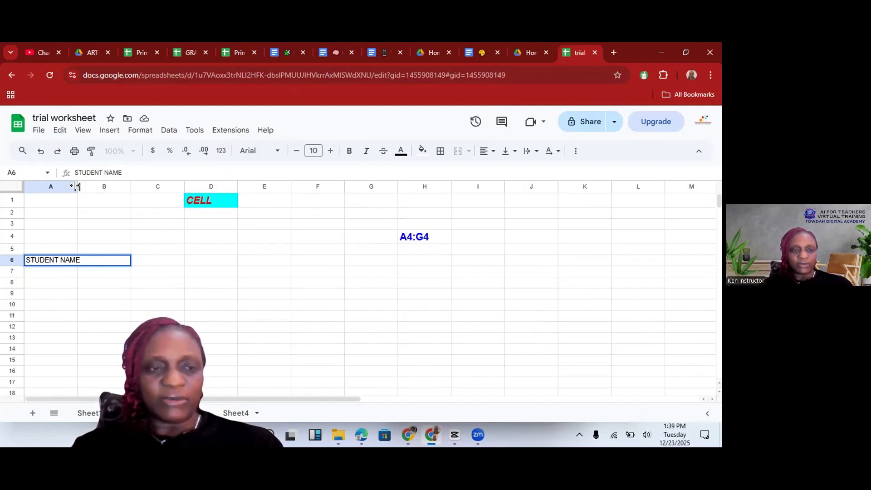
left_click_drag(76, 186, 97, 184)
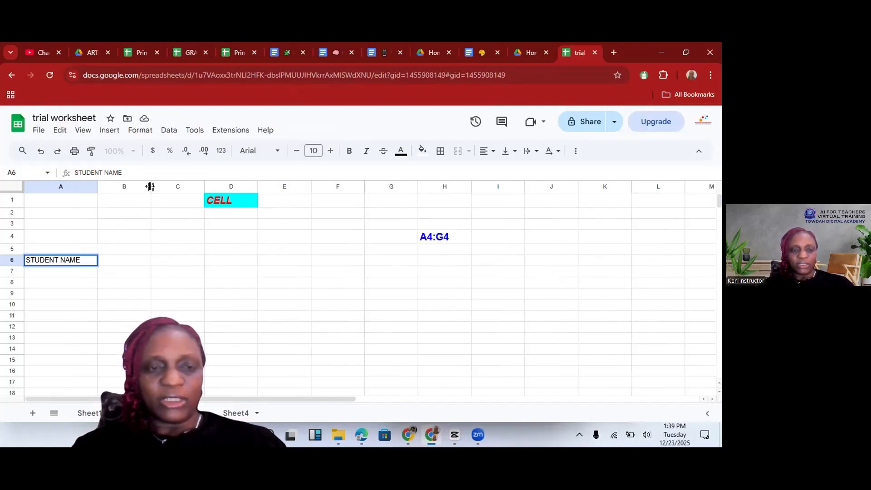
left_click_drag(150, 186, 168, 187)
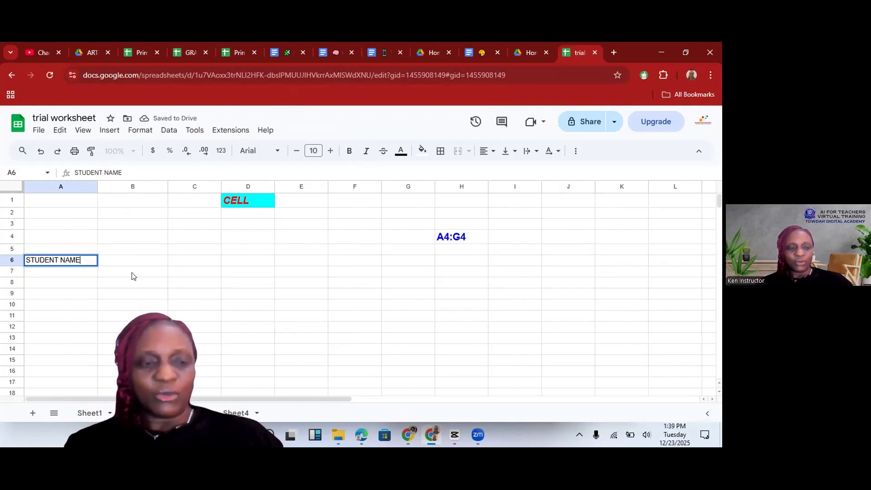
Add the subject headings MATHS, ENGLISH and ECONOMICS in cells B6, C6 and D6
left_click(116, 260)
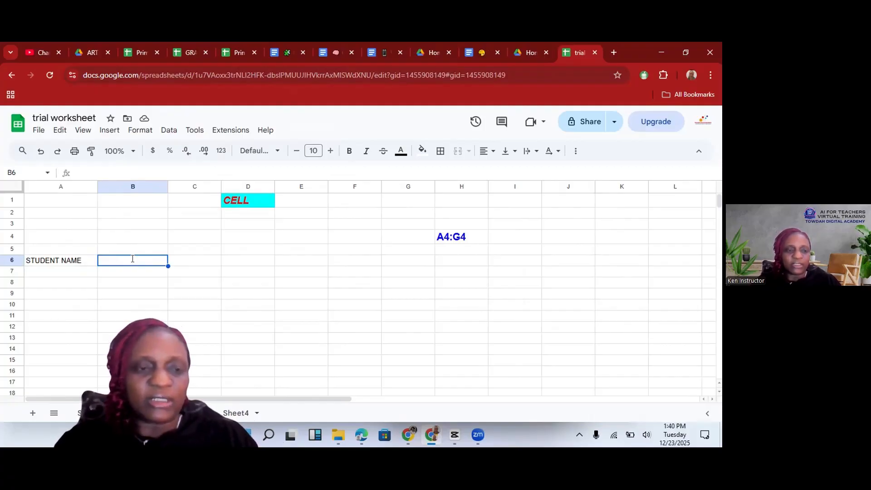
type("MATHS")
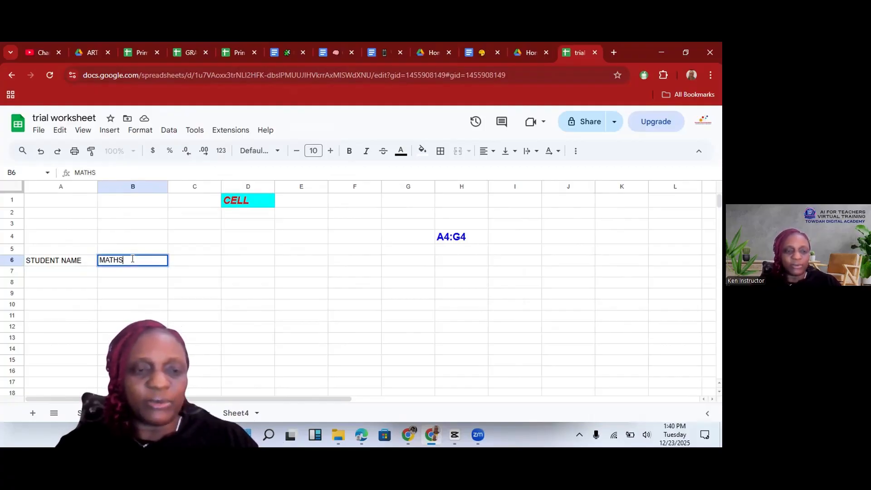
left_click(191, 267)
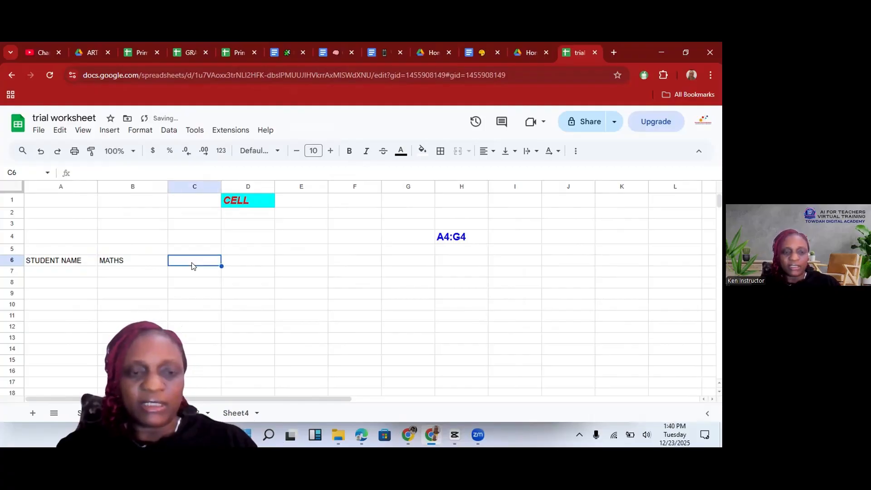
type("ENGLISH")
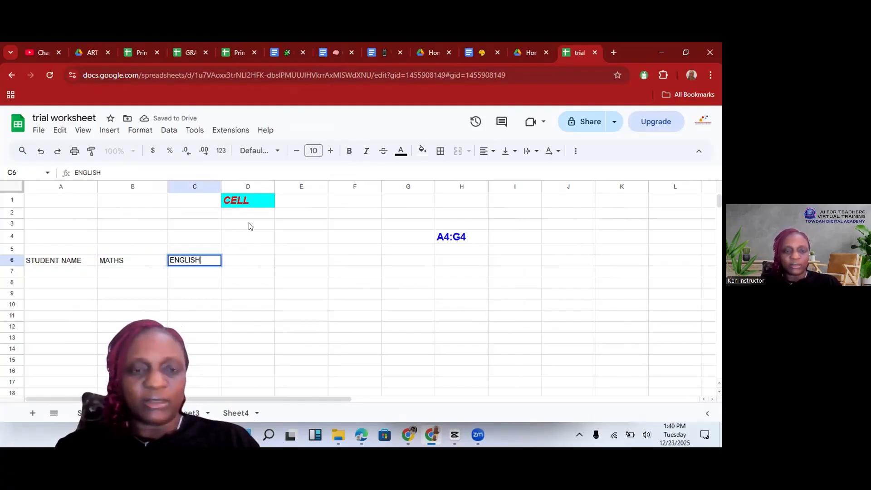
left_click(248, 265)
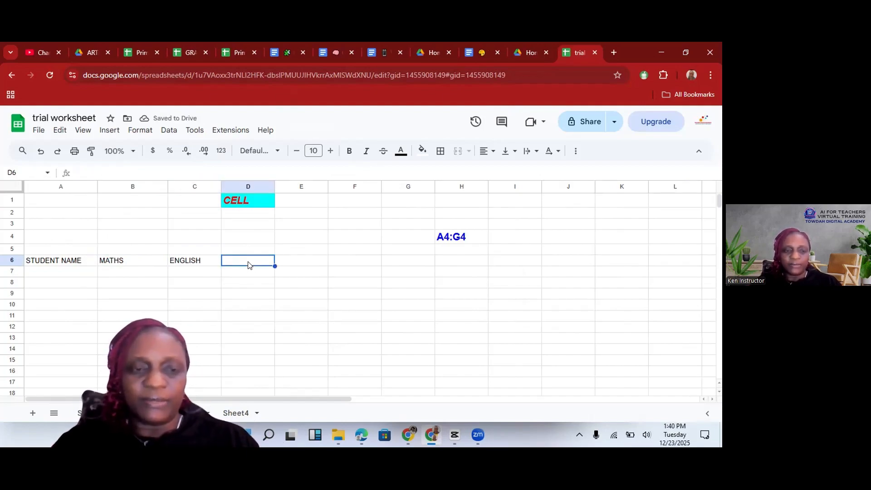
type("ECON")
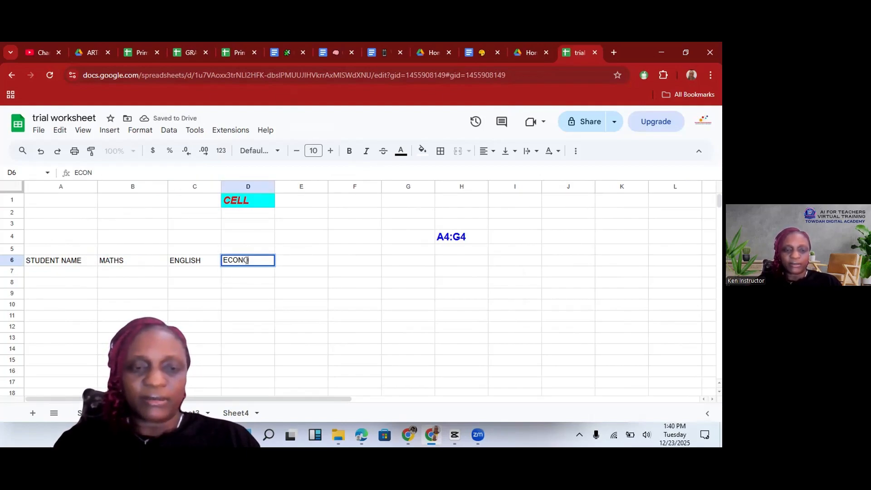
type("OMICS")
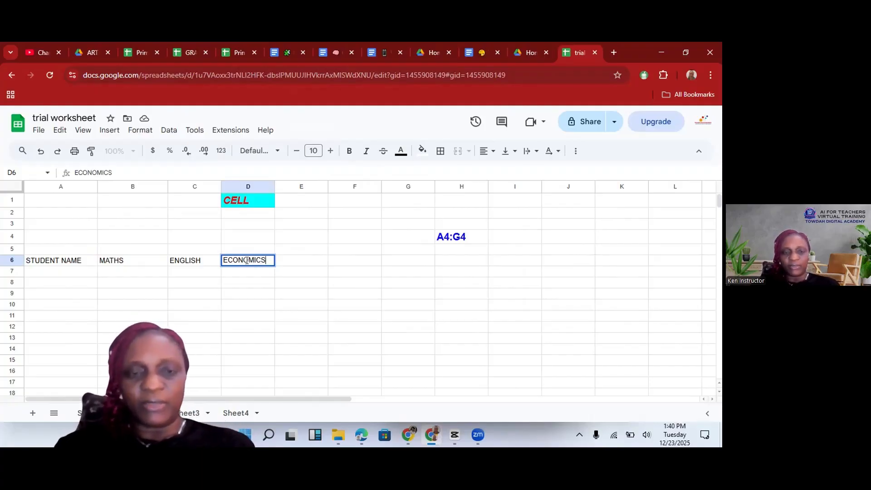
Enter the heading TOTAL in cell E6, after the ECONOMICS heading
left_click(302, 264)
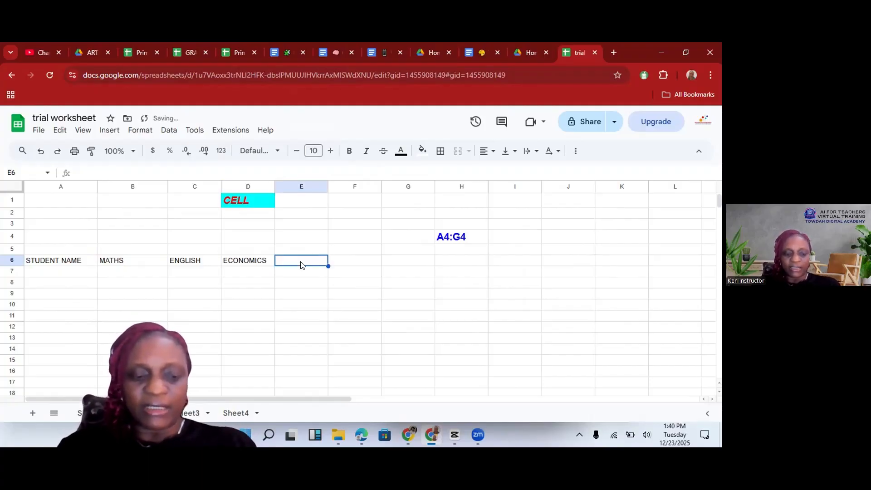
type("SUM")
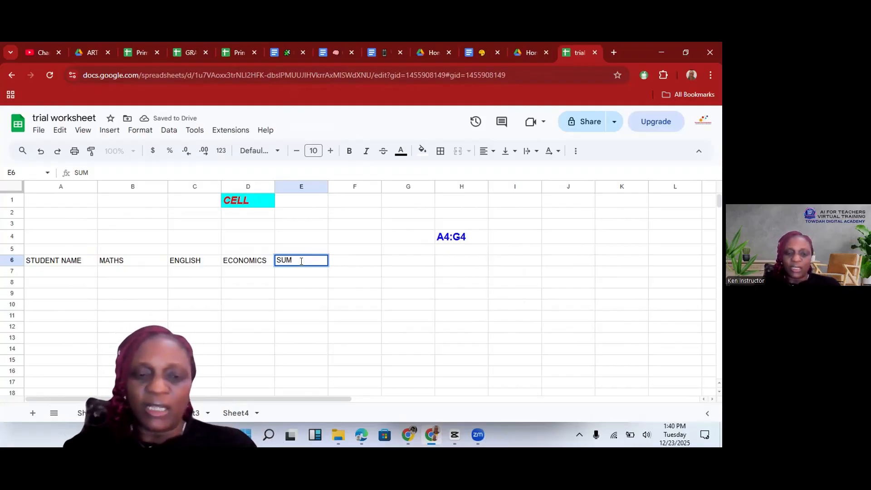
key("BackSpace")
key("BackSpace")
key("BackSpace")
type("TOT")
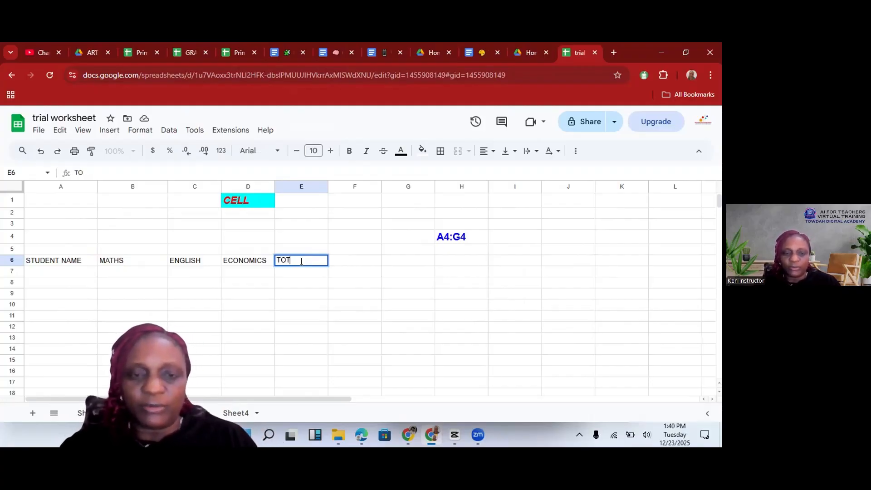
type("AL")
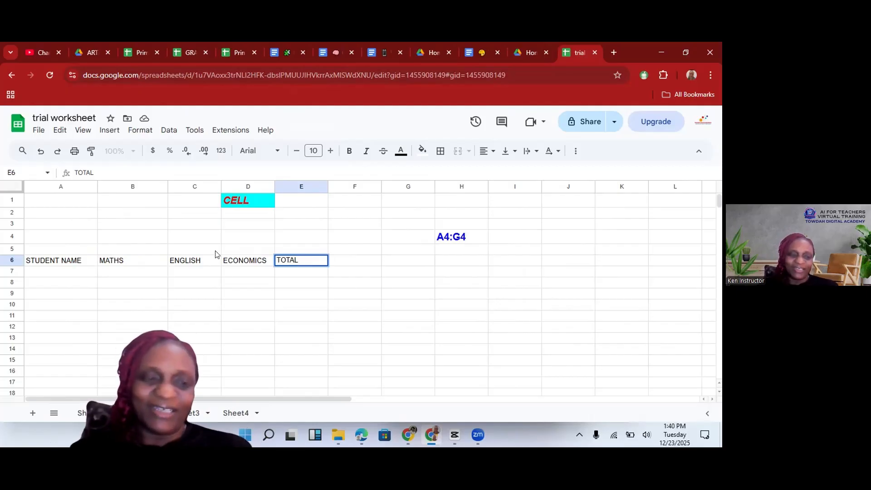
Enter the first student's full name in cell A7 under STUDENT NAME
left_click(45, 272)
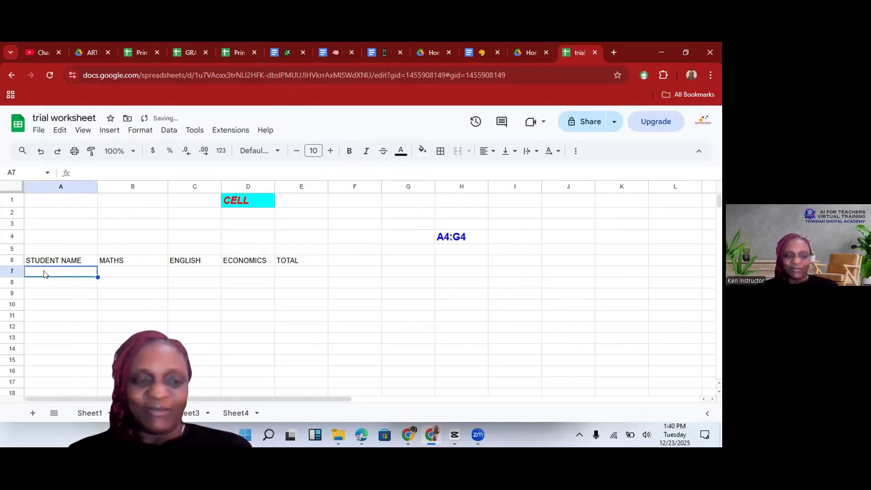
type("JOHN")
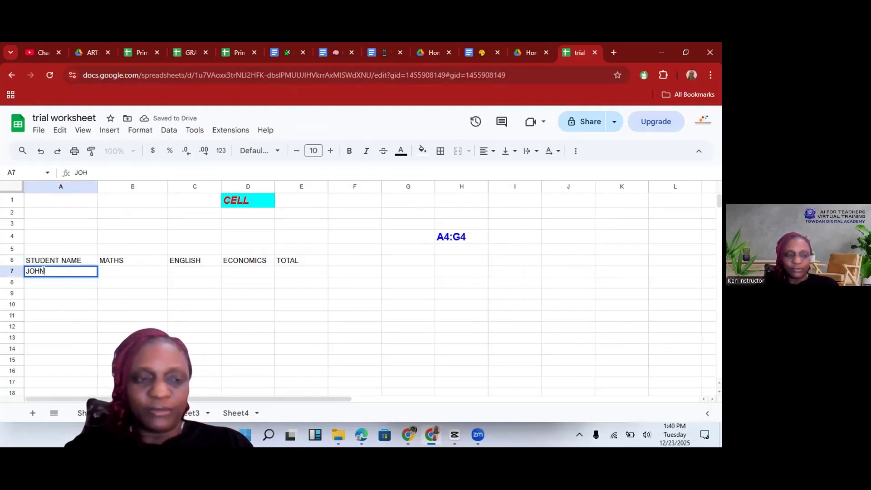
type(" ADE")
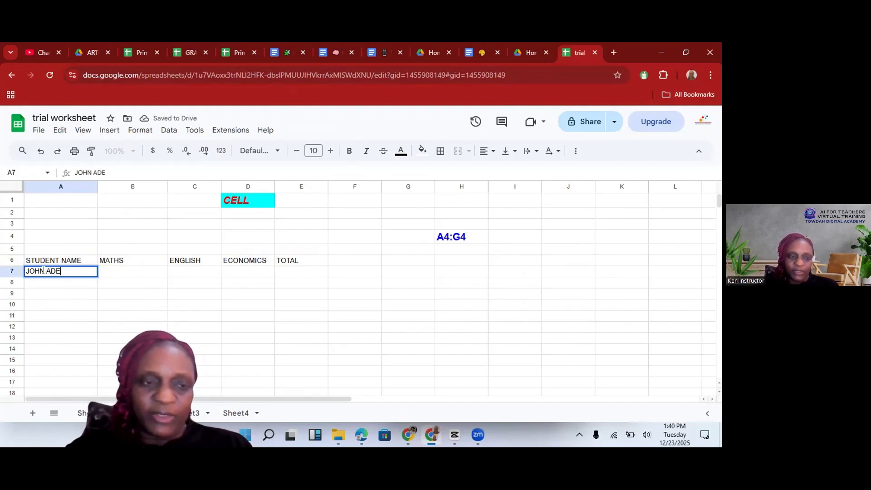
Enter the first student's scores in row 7: 89 for MATHS, 90 for ENGLISH and 78 for ECONOMICS
left_click(137, 271)
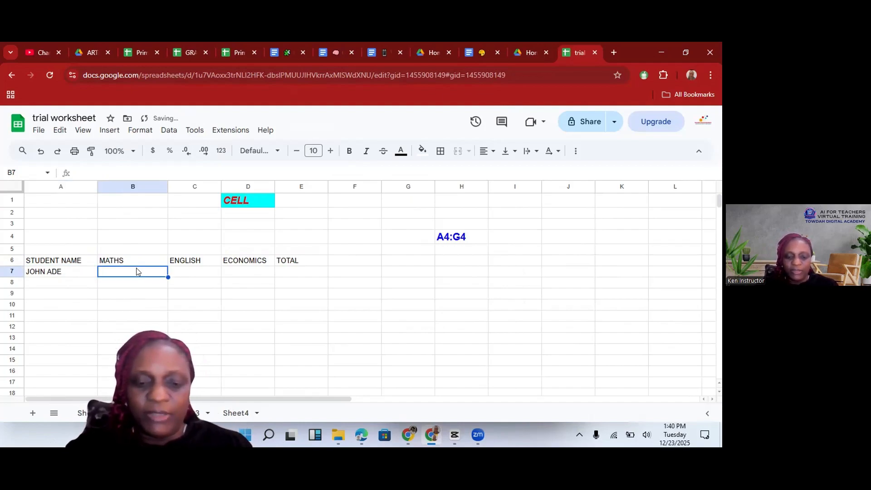
type("89")
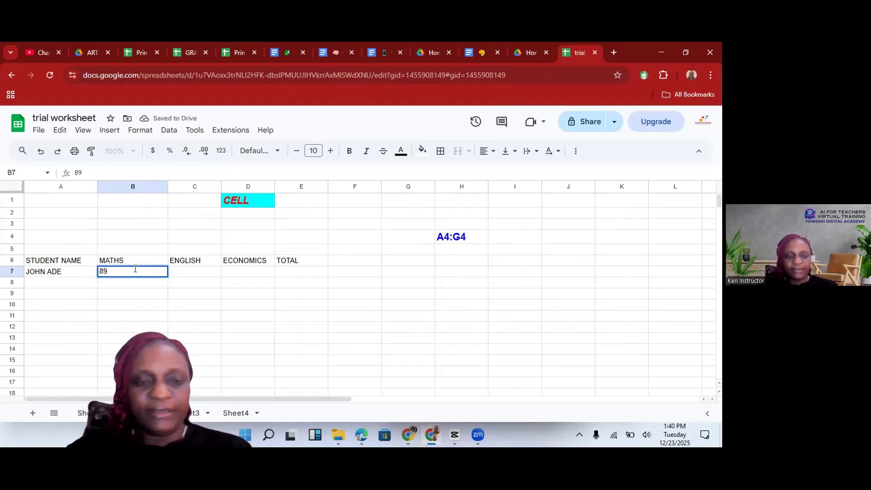
left_click(179, 270)
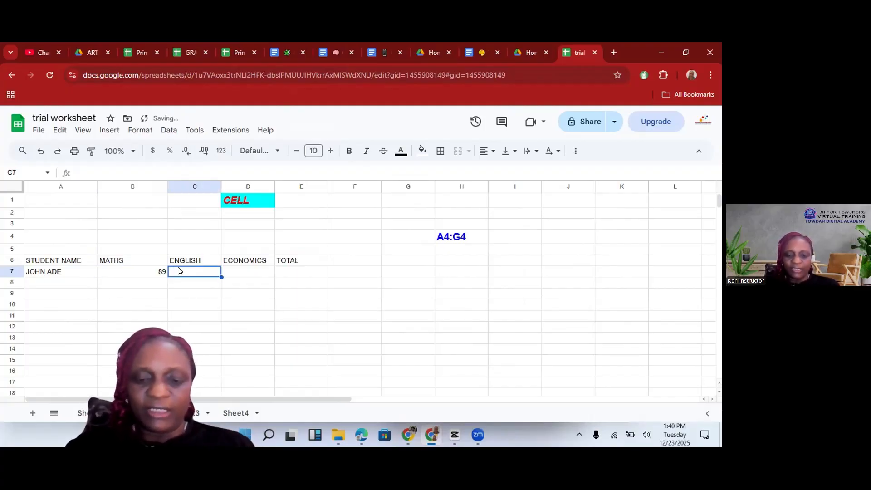
type("90")
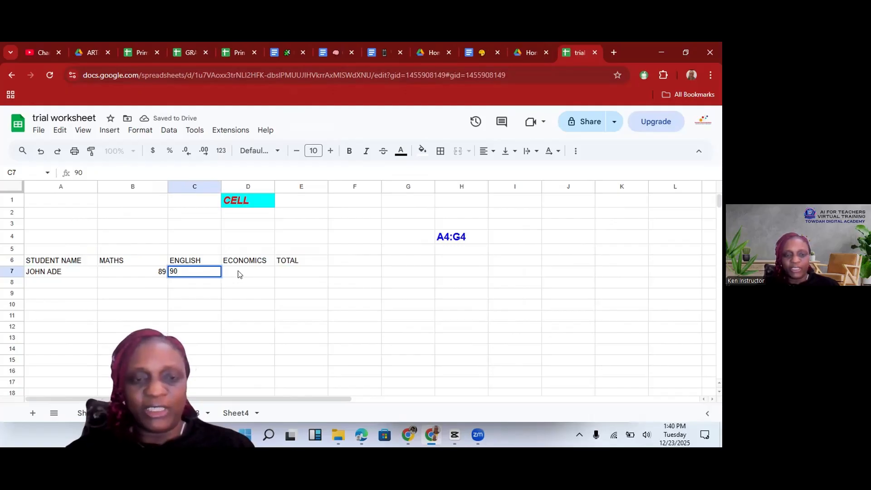
left_click(239, 274)
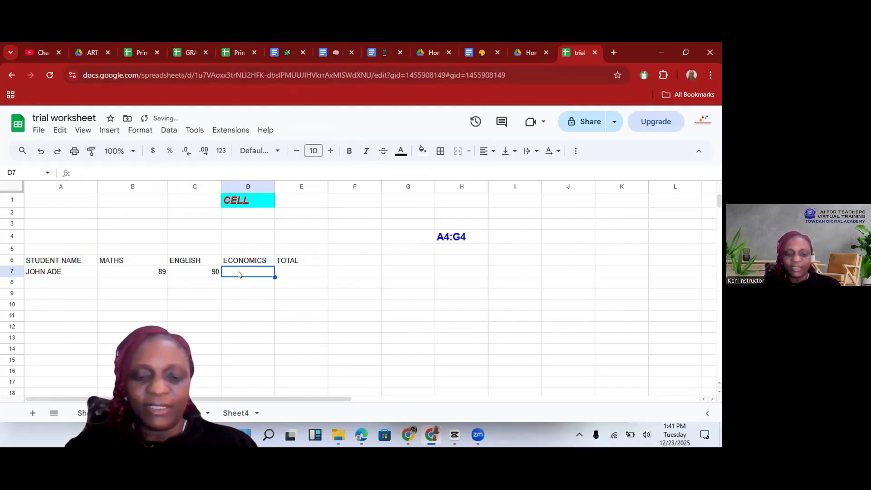
type("78")
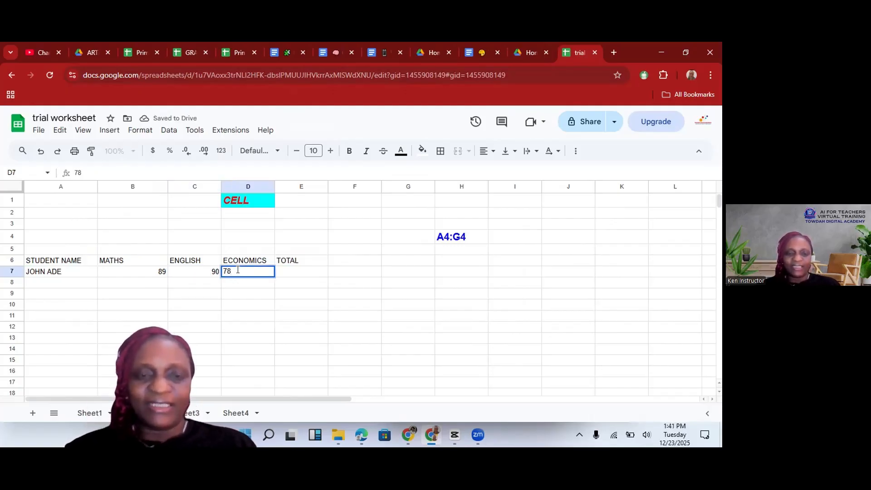
left_click(281, 272)
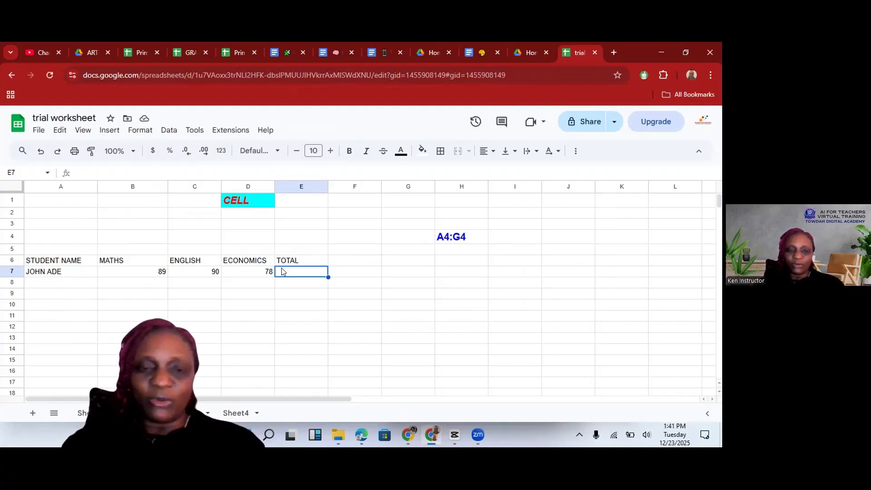
type("=")
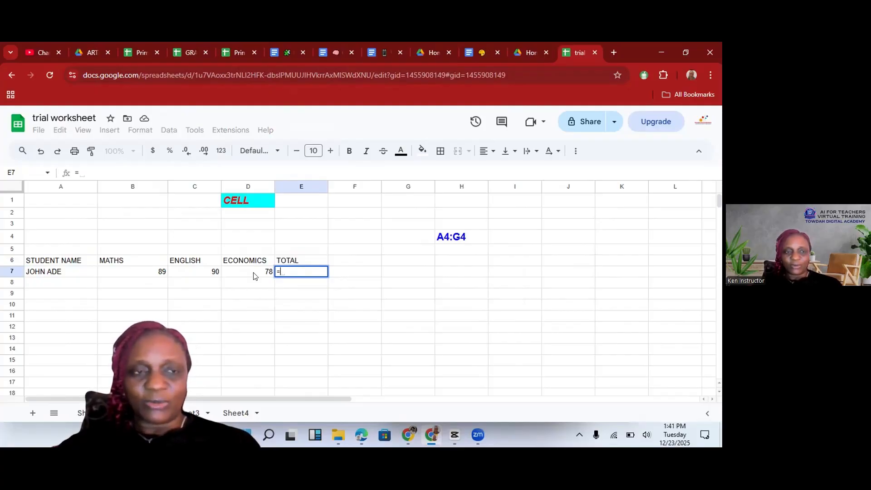
left_click(48, 173)
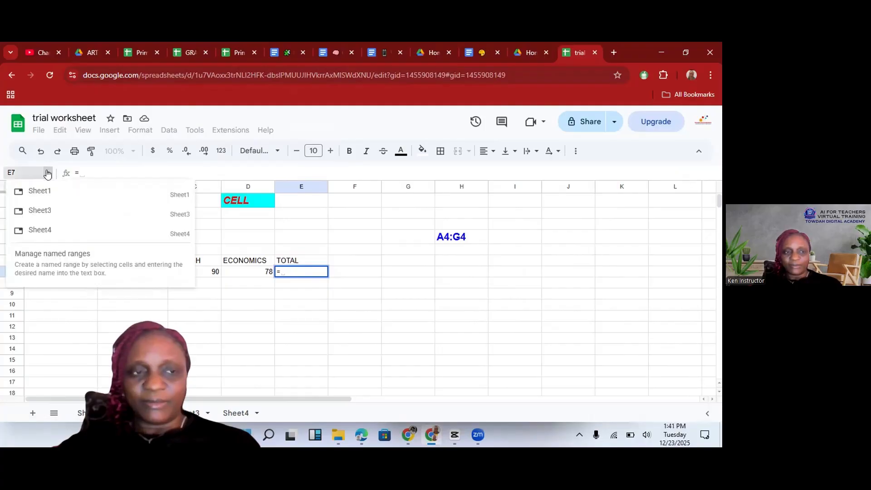
left_click(384, 317)
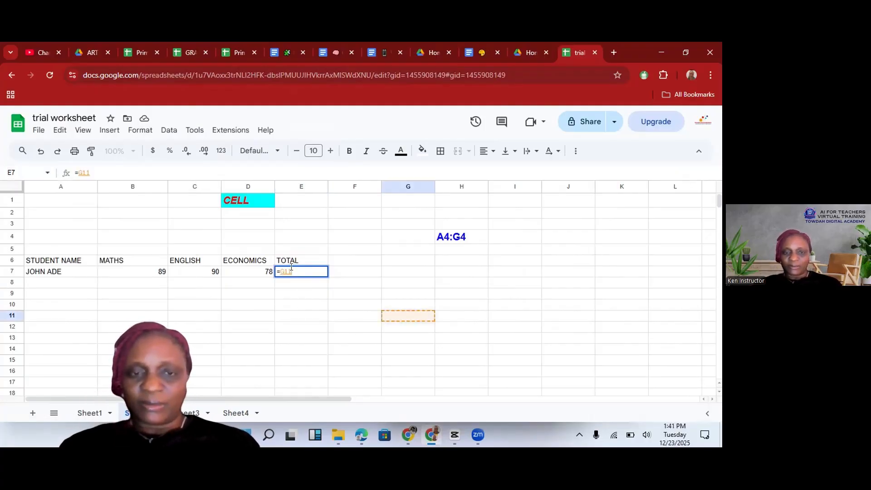
key("BackSpace")
key("BackSpace")
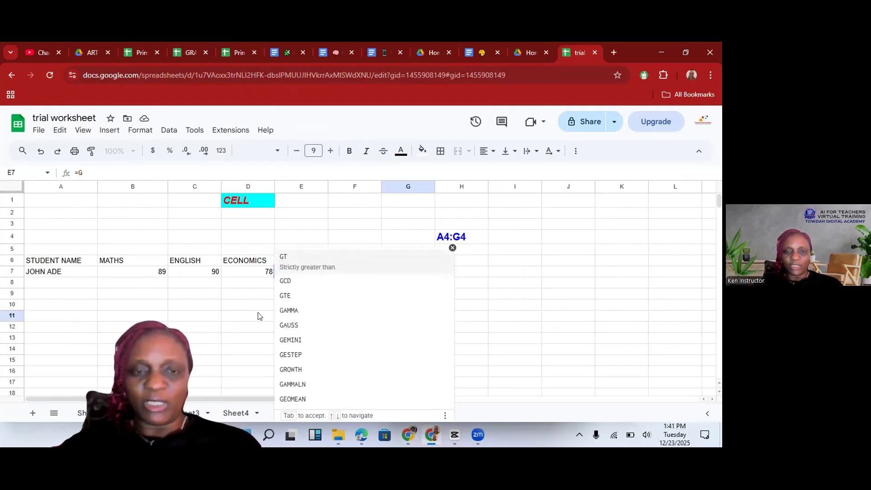
left_click(522, 275)
left_click(218, 316)
left_click(301, 268)
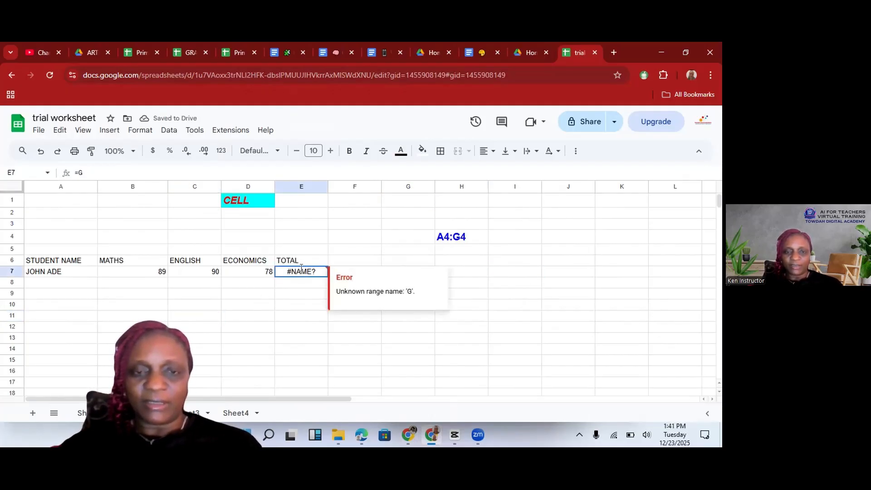
double_click(301, 268)
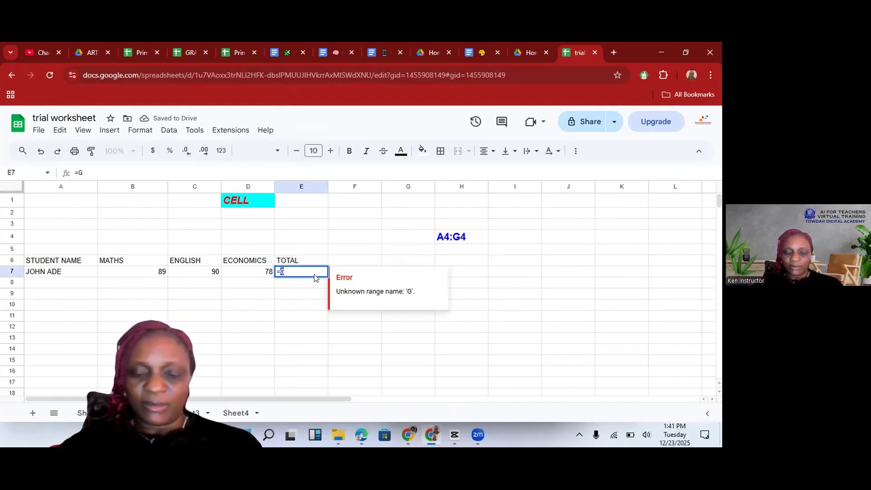
key("BackSpace")
key("BackSpace")
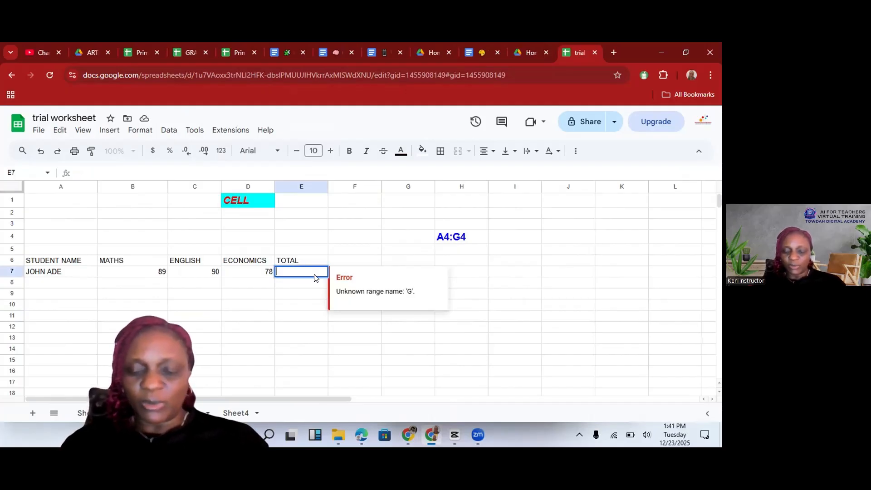
Calculate the first student's total in cell E7 with the formula =SUM(B7,C7,D7)
type("=")
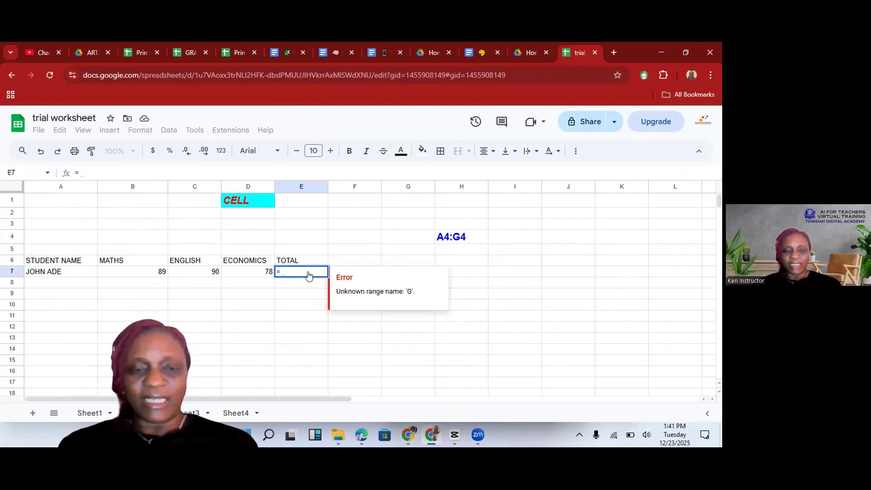
type("S")
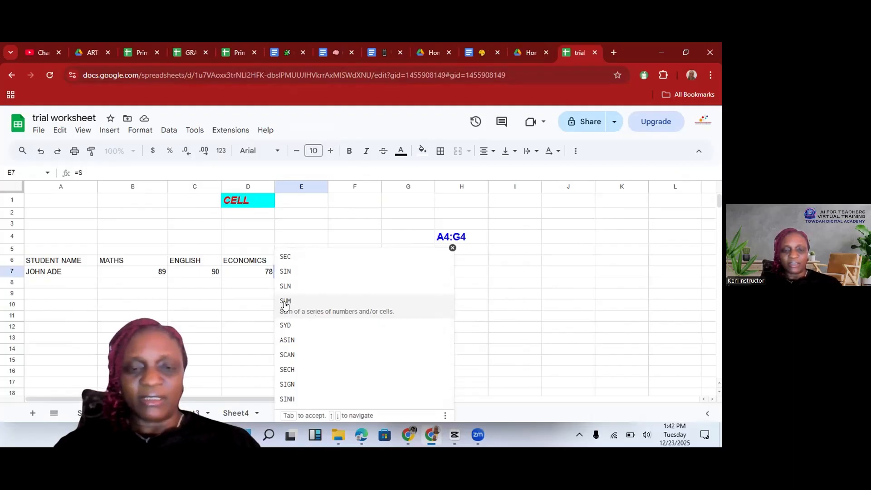
left_click(286, 302)
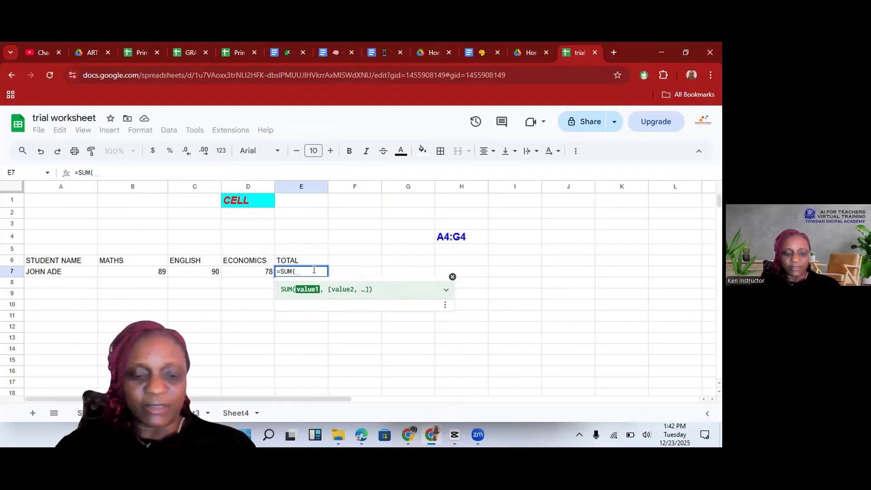
type("B7")
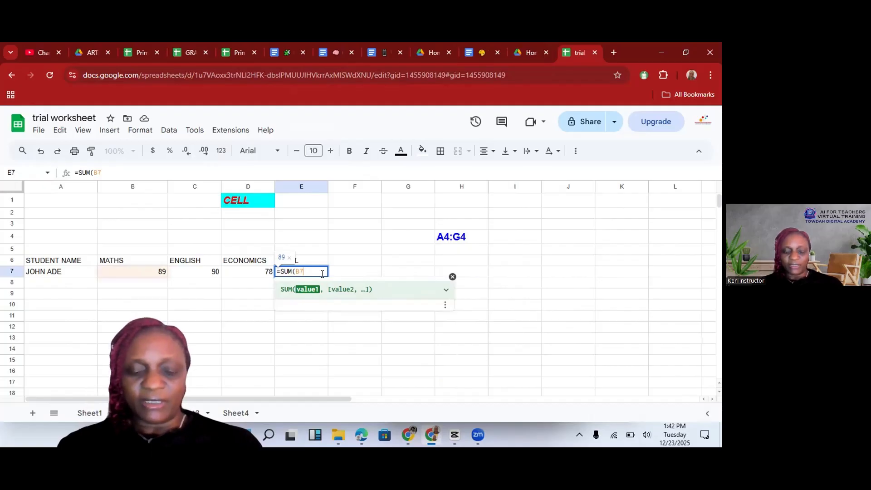
type(",")
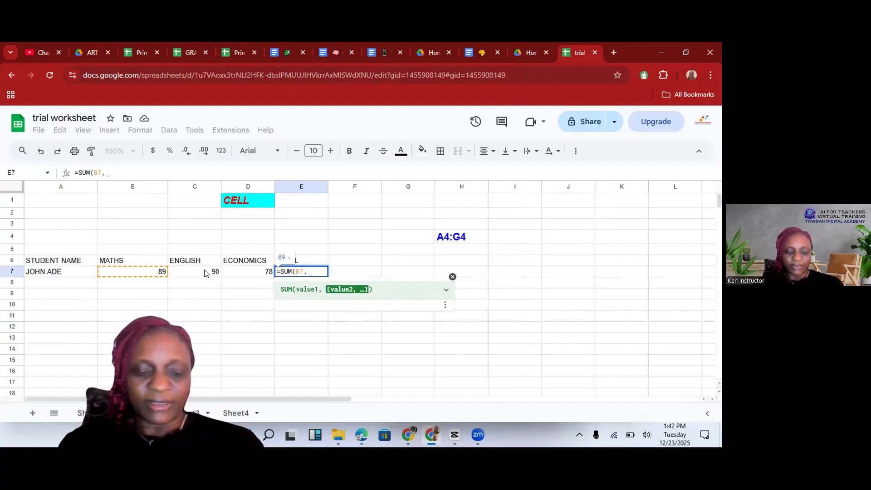
type("C7")
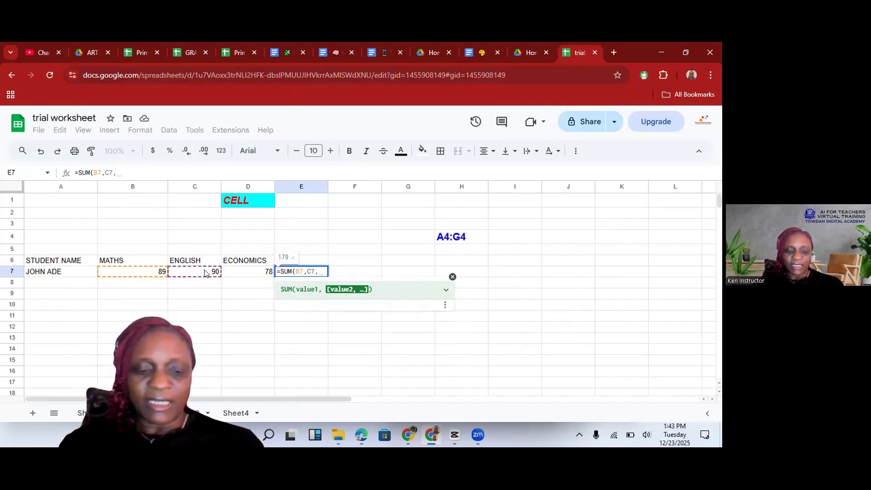
type(",D7")
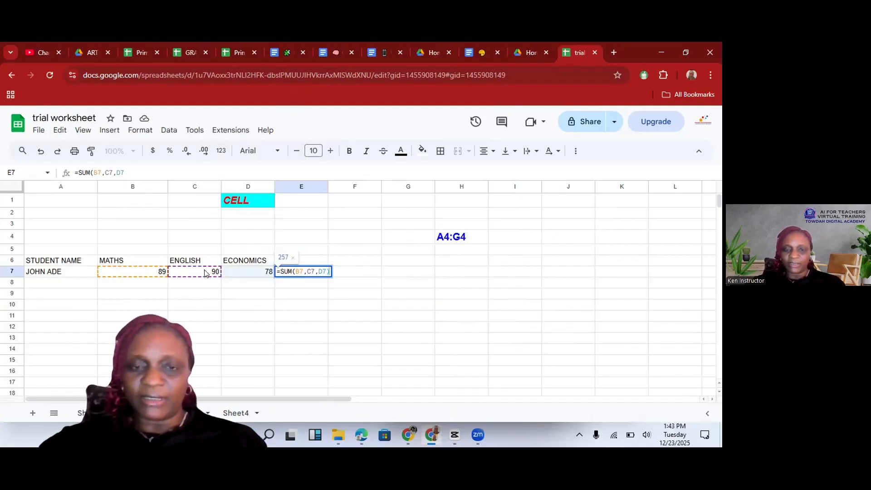
type(")")
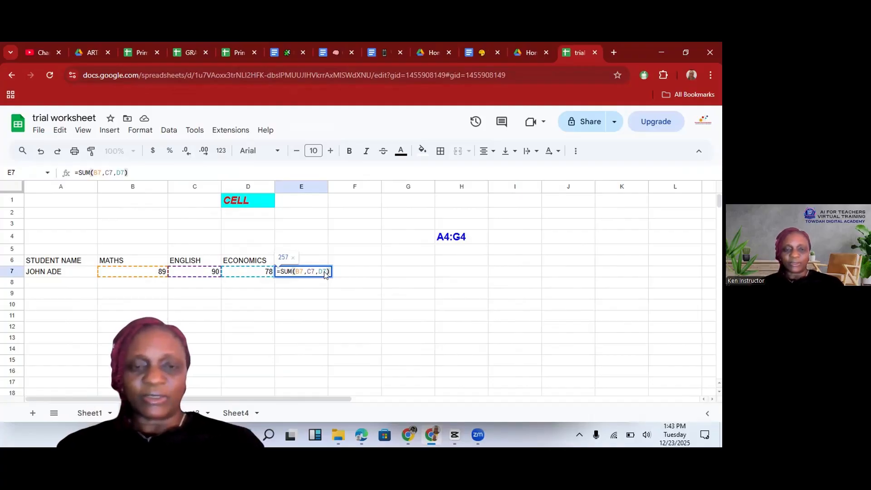
key("Return")
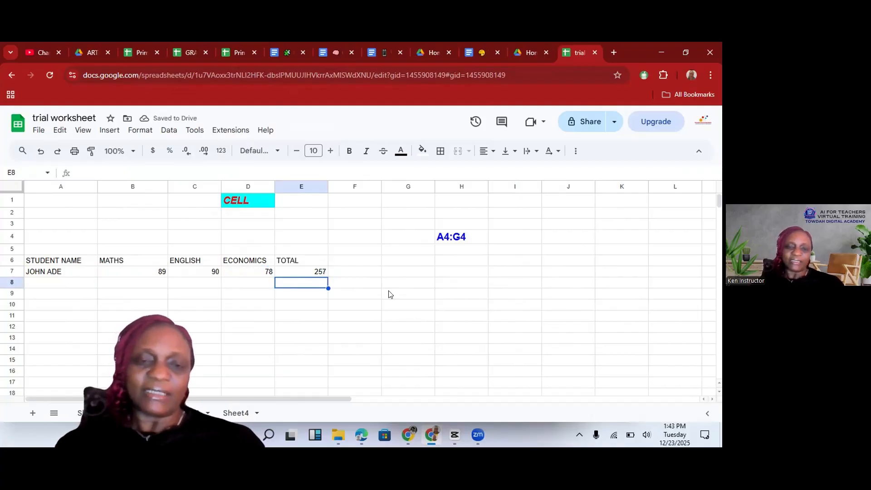